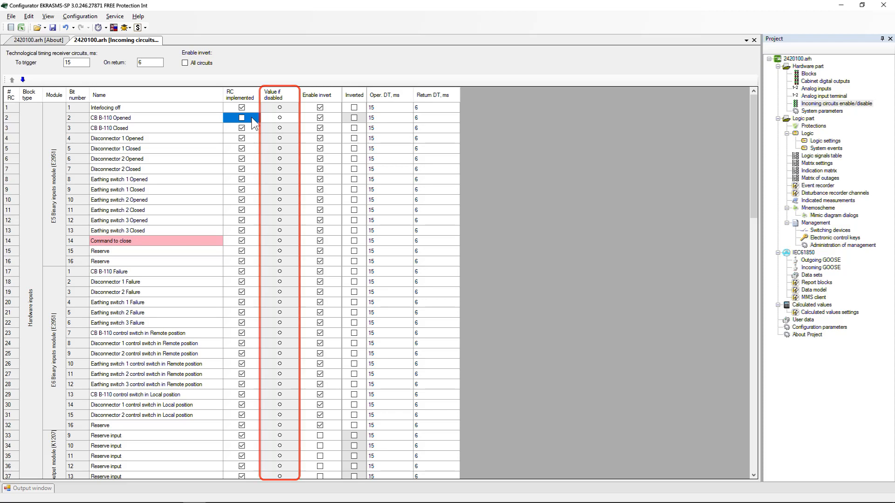
# Switch CB B-110 Opened's value-if-disabled on, and mark CB B-110 Closed as inverted with its Enable invert cleared.
pyautogui.click(280, 118)
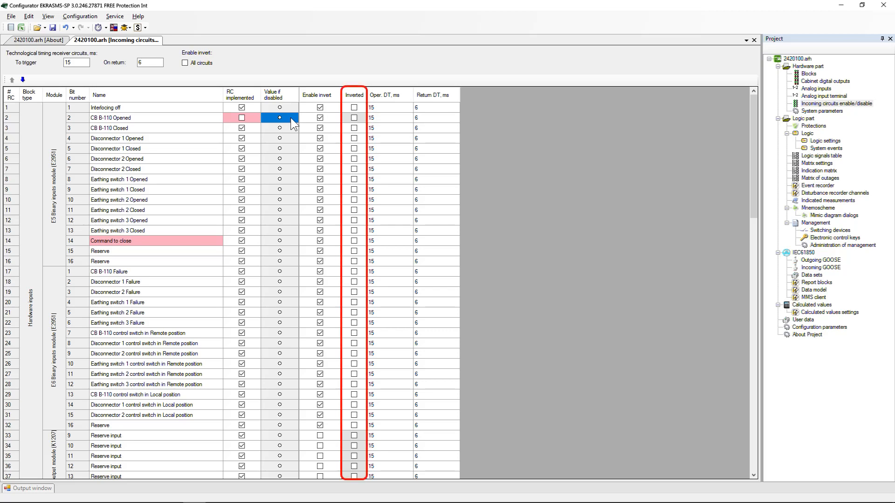
pyautogui.click(354, 127)
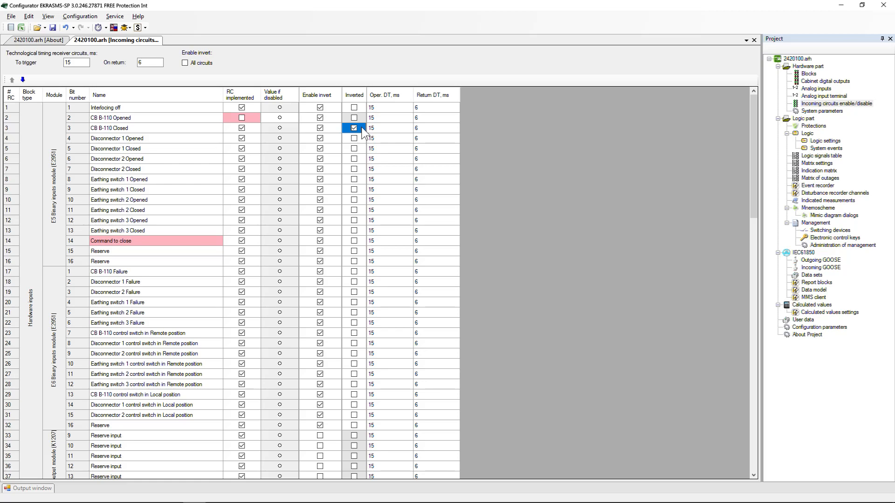
pyautogui.click(321, 127)
# Set CB B-110 Closed's operate delay to 0 ms and its return delay to 9999 ms.
pyautogui.moveTo(754, 150); pyautogui.dragTo(756, 280)
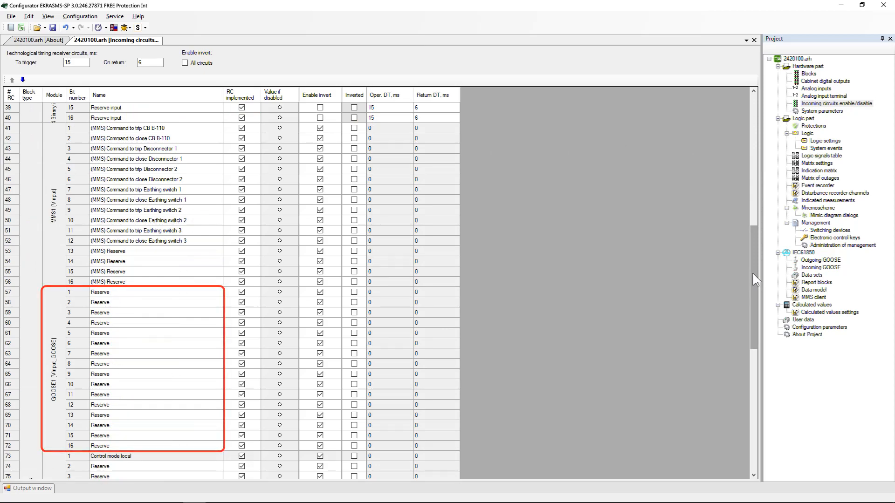
pyautogui.moveTo(755, 279)
pyautogui.mouseDown()
pyautogui.moveTo(756, 375)
pyautogui.moveTo(756, 143)
pyautogui.mouseUp()
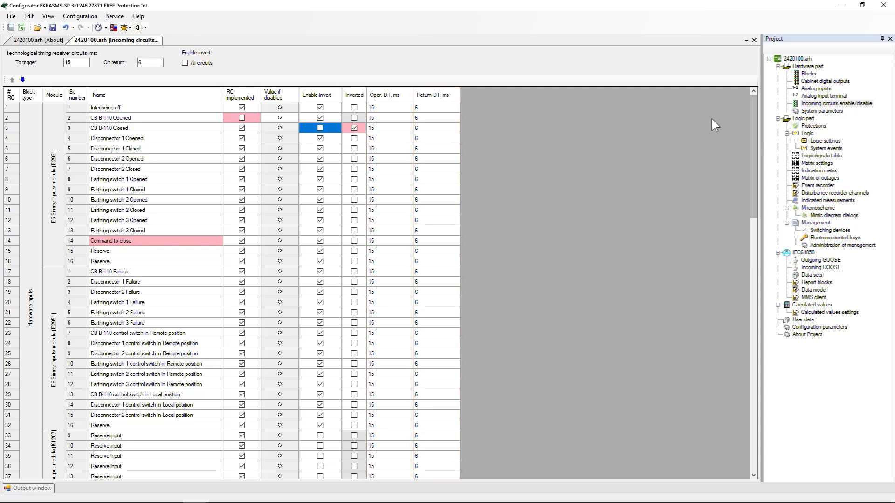
pyautogui.click(385, 128)
pyautogui.write('0')
pyautogui.click(430, 127)
pyautogui.write('9999')
pyautogui.press('Return')
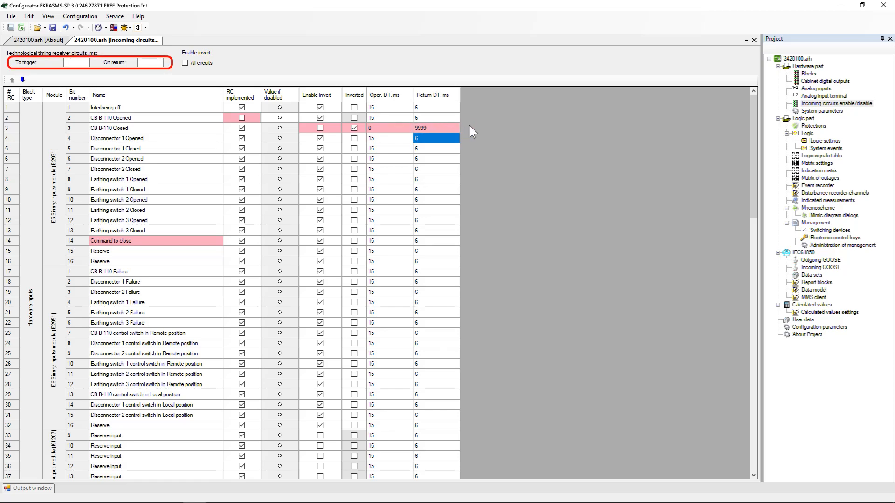
# Set the receiver circuits' technological timing to 12 ms on trigger and 5 ms on return.
pyautogui.click(80, 62)
pyautogui.write('12')
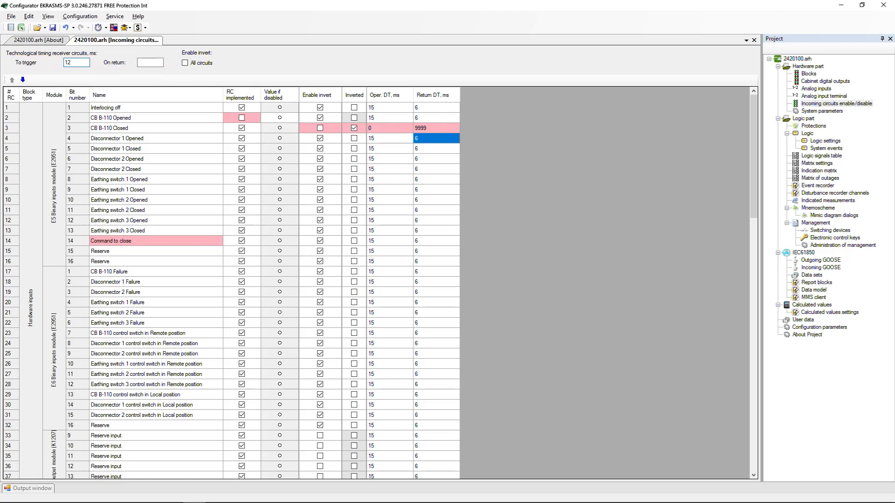
pyautogui.click(139, 63)
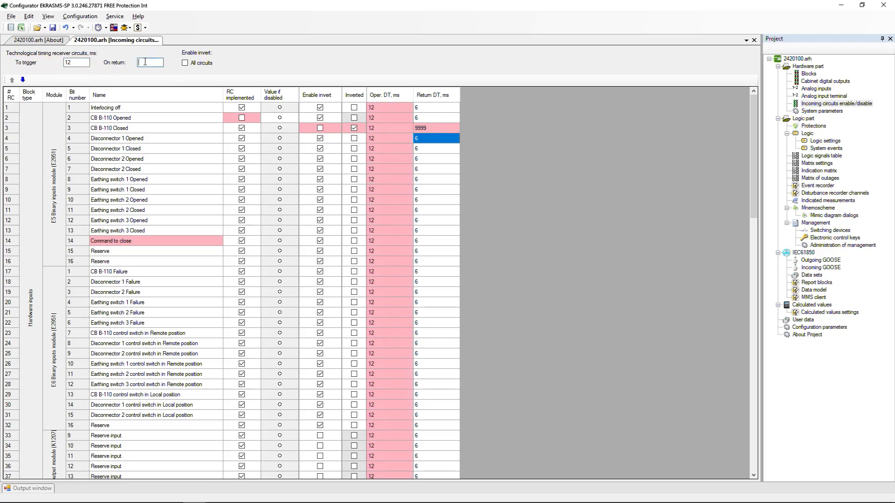
pyautogui.click(539, 151)
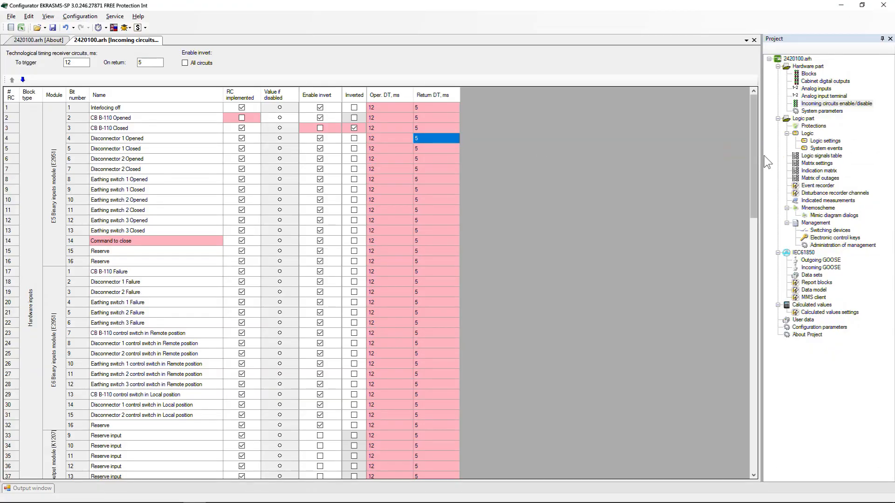
# Open the logic signals table and scroll through its signal addresses, descriptions and signal columns.
pyautogui.click(821, 158)
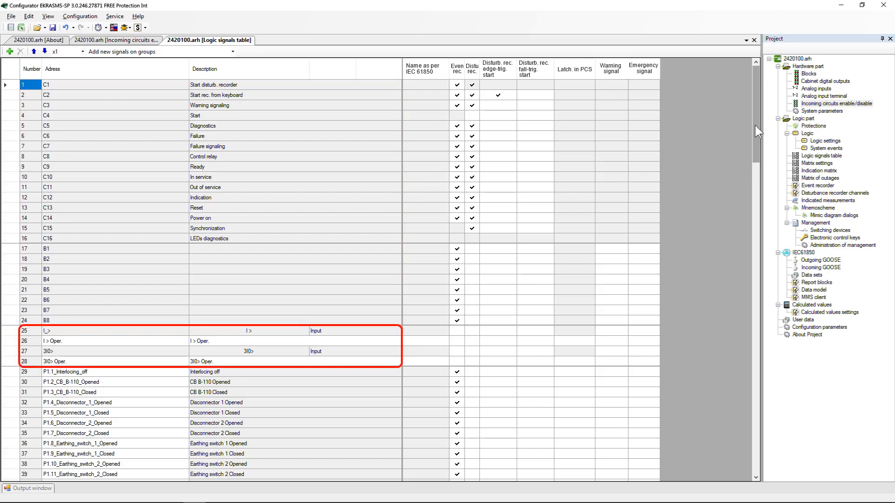
pyautogui.moveTo(756, 126); pyautogui.dragTo(756, 188)
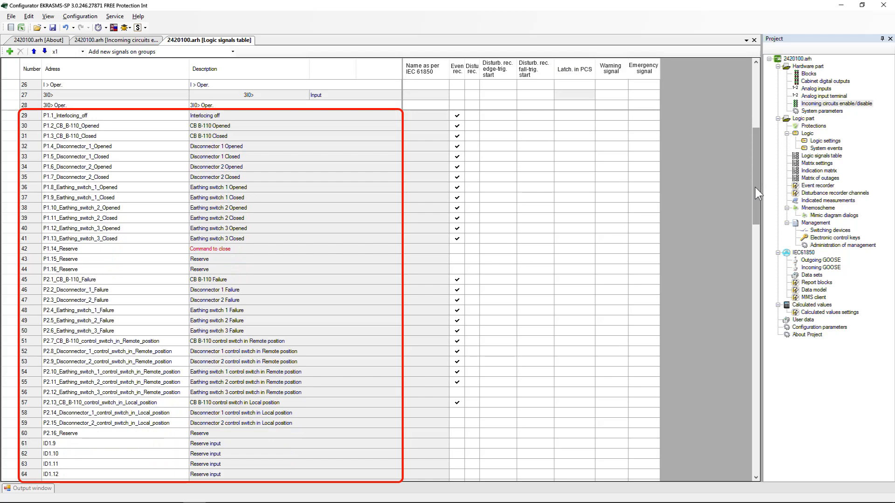
pyautogui.moveTo(755, 188); pyautogui.dragTo(757, 447)
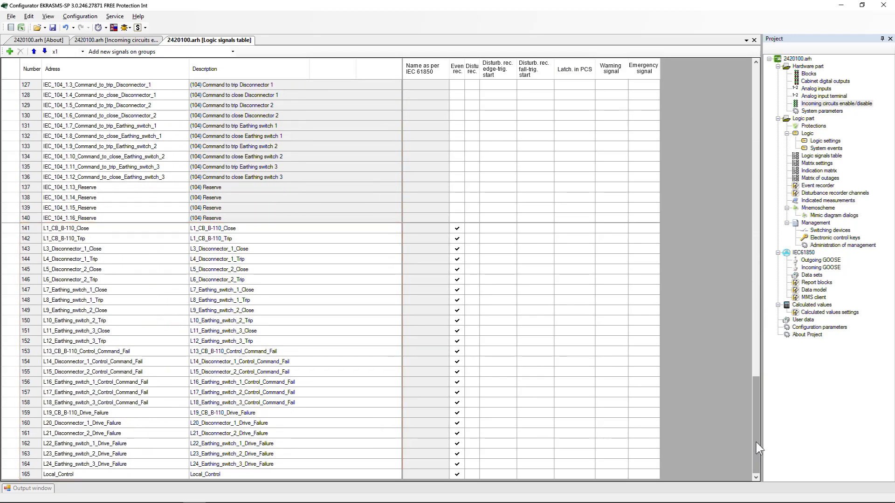
pyautogui.click(129, 279)
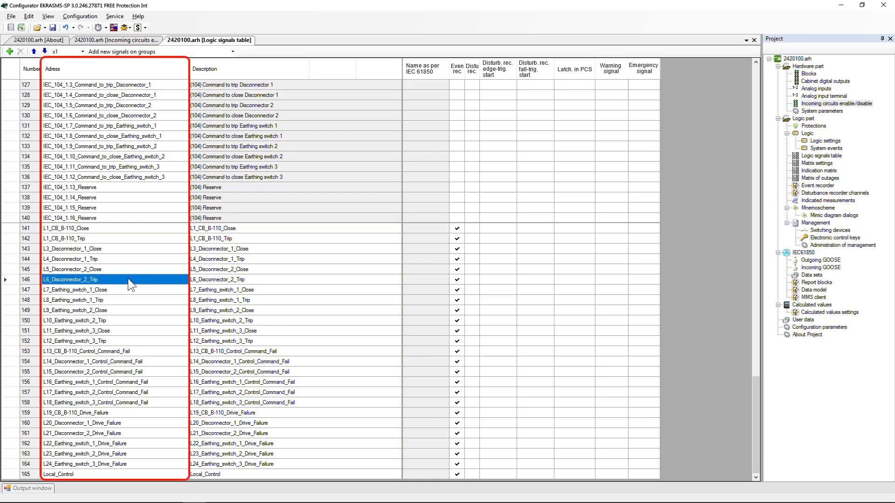
pyautogui.click(320, 280)
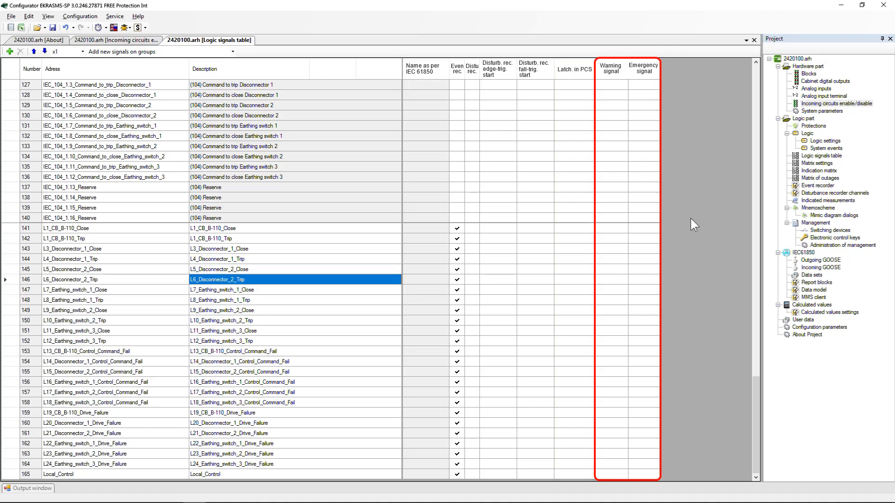
pyautogui.moveTo(757, 401); pyautogui.dragTo(760, 96)
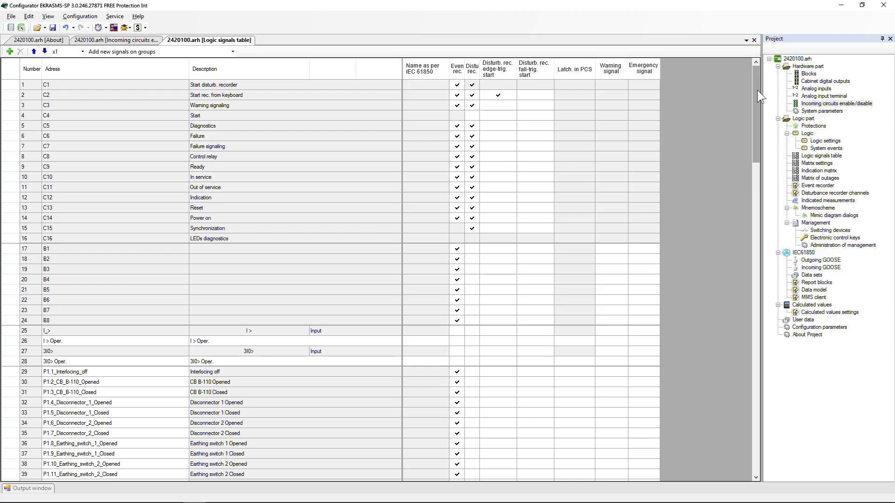
pyautogui.moveTo(758, 91); pyautogui.dragTo(754, 424)
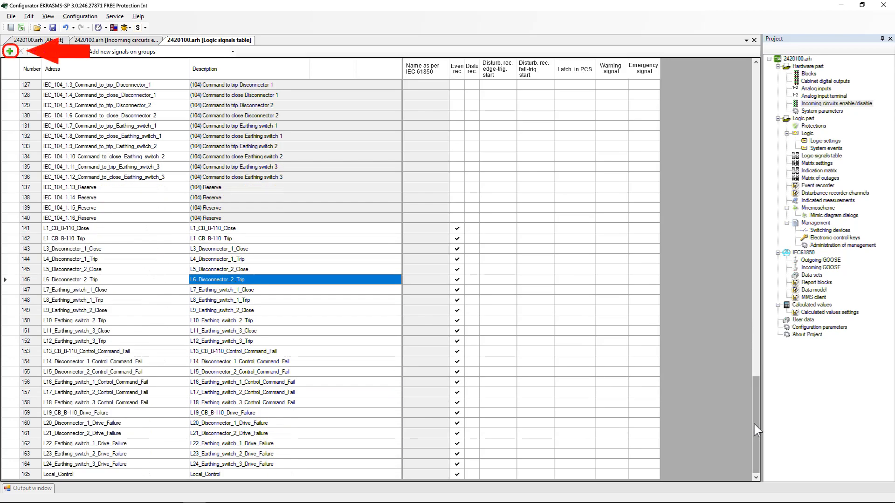
# Add a new logic signal at the end of the logic signals table.
pyautogui.press('Down')
pyautogui.press('Down')
pyautogui.press('Down')
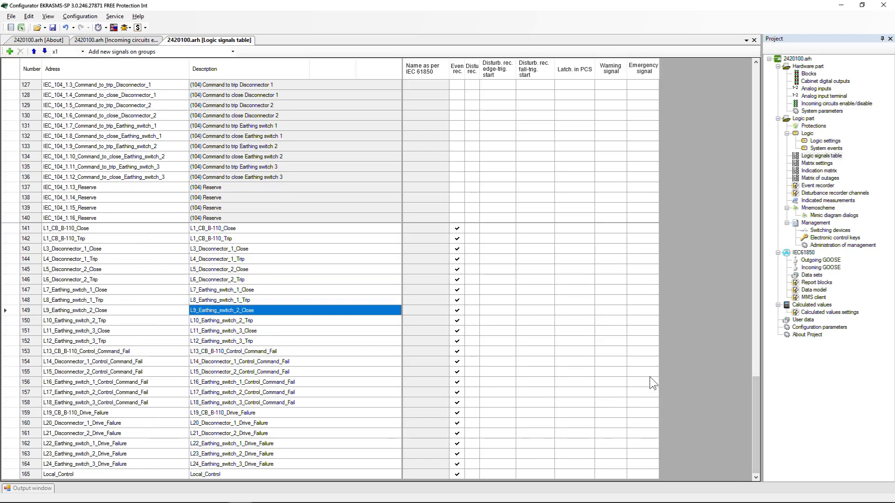
pyautogui.click(10, 53)
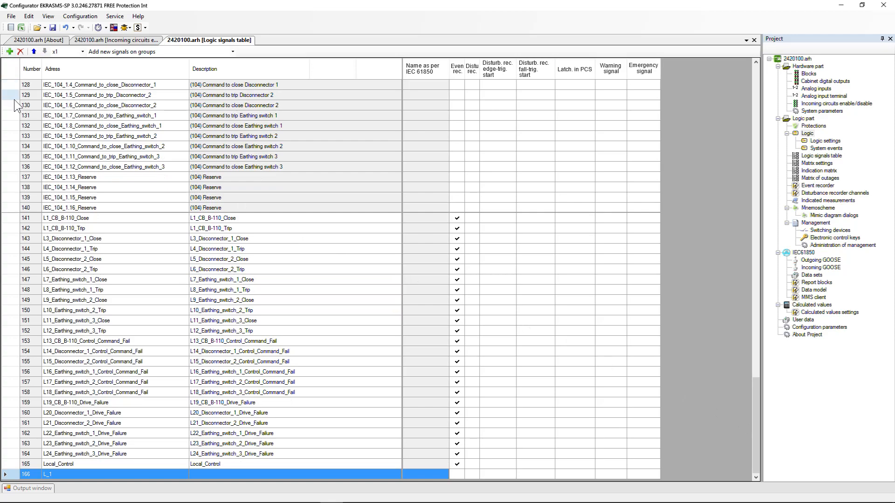
# Insert another new logic signal directly after row 144 of the table.
pyautogui.click(14, 252)
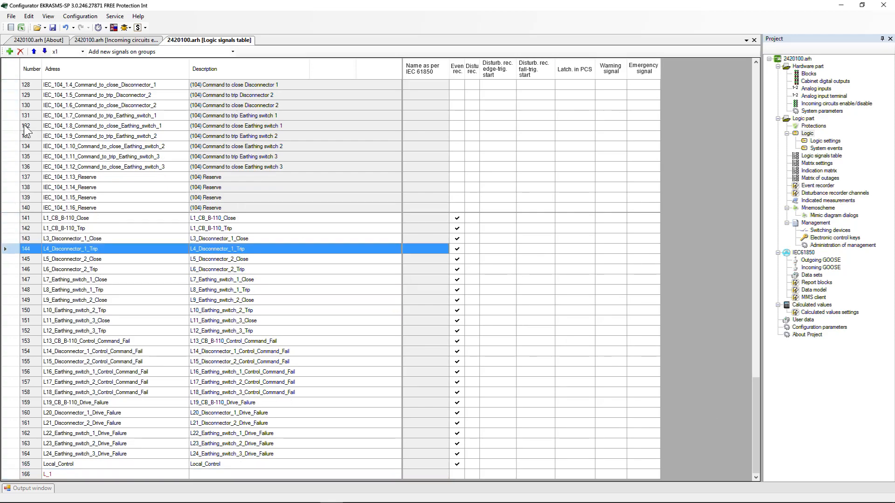
pyautogui.click(11, 55)
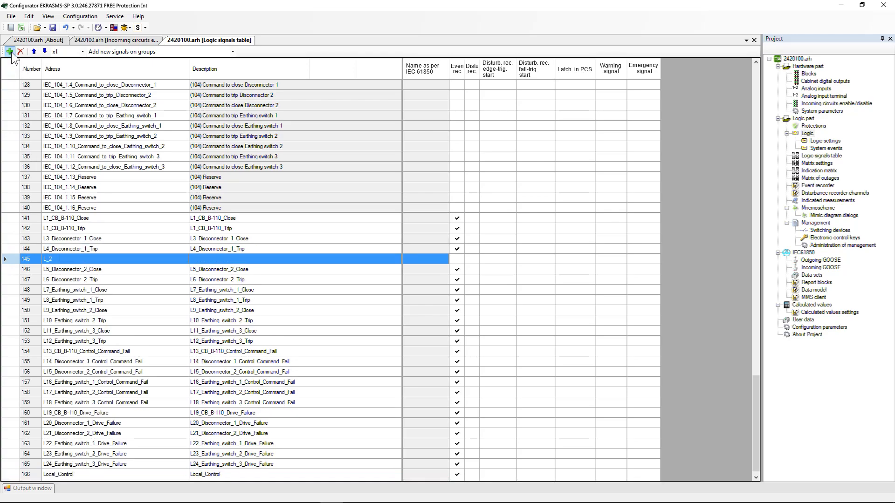
pyautogui.rightClick(48, 260)
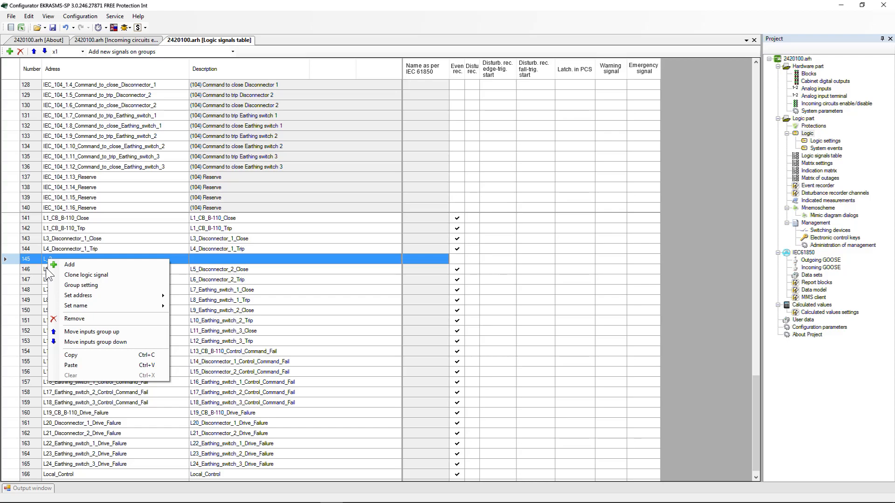
pyautogui.click(34, 262)
# Open the logic scheme and copy the output address of the DX7 AND element.
pyautogui.doubleClick(808, 134)
pyautogui.moveTo(280, 479); pyautogui.dragTo(668, 479)
pyautogui.moveTo(758, 99); pyautogui.dragTo(757, 294)
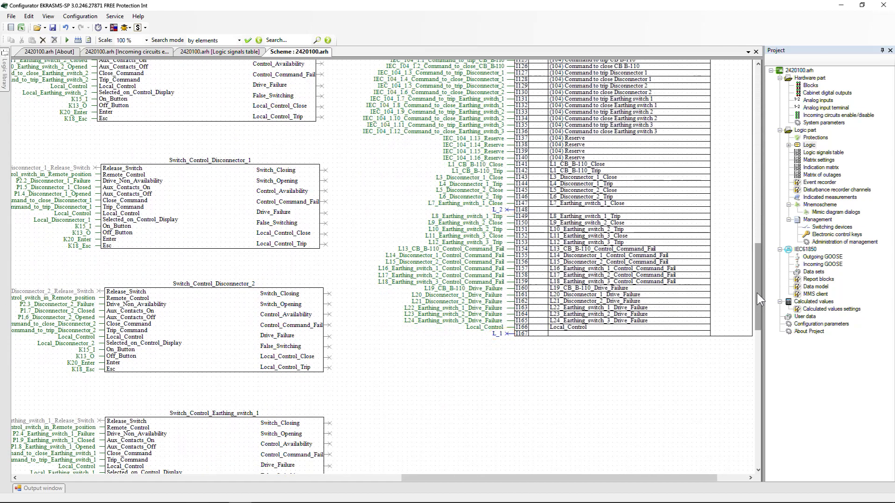
pyautogui.moveTo(614, 479); pyautogui.dragTo(287, 479)
pyautogui.moveTo(758, 304); pyautogui.dragTo(766, 256)
pyautogui.doubleClick(357, 234)
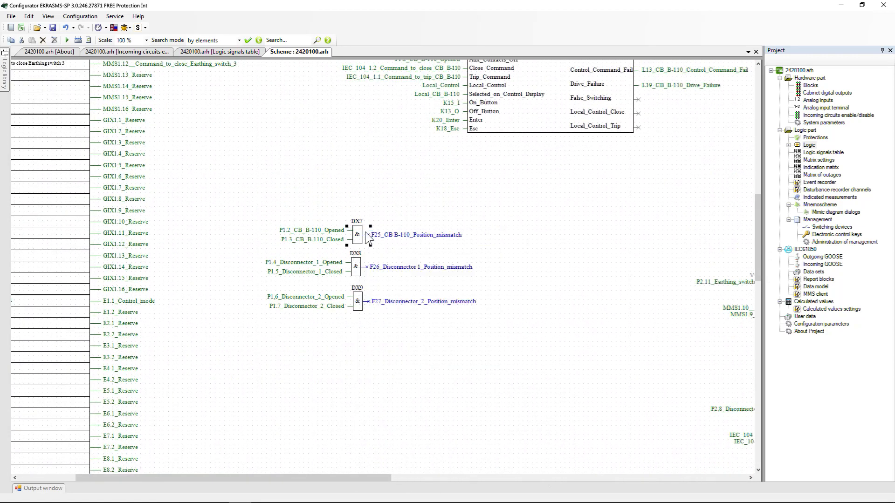
pyautogui.click(457, 298)
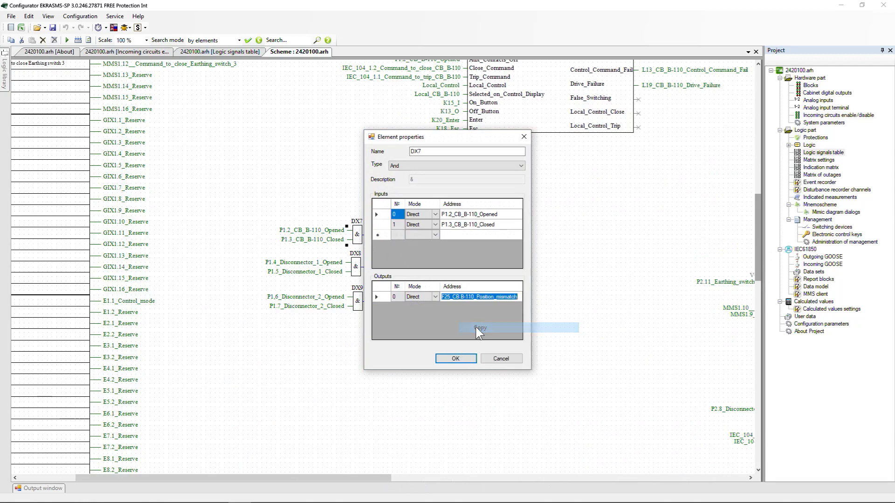
pyautogui.click(455, 358)
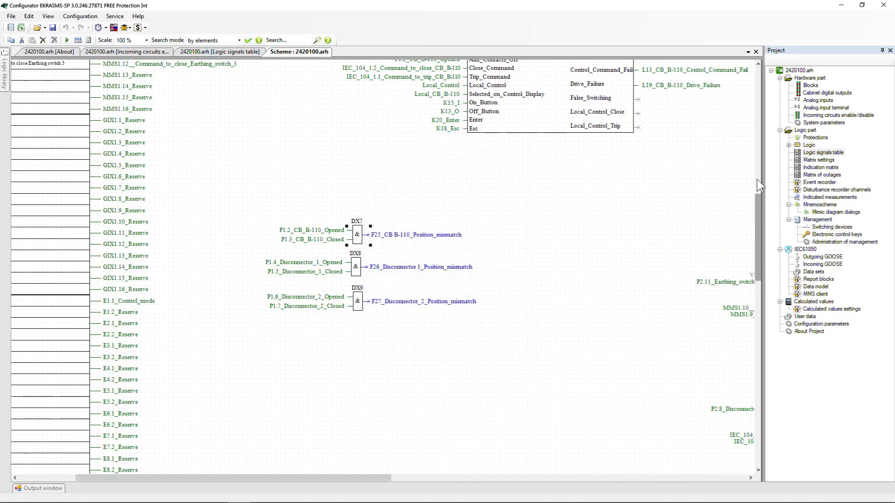
# In the logic signals table, paste F25_CB B-110_Position_mismatch as the last signal's address and description.
pyautogui.doubleClick(821, 153)
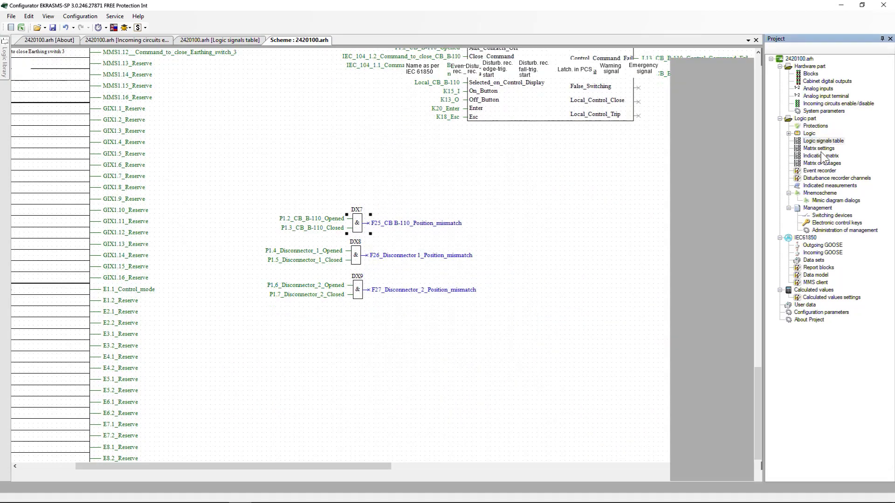
pyautogui.rightClick(111, 475)
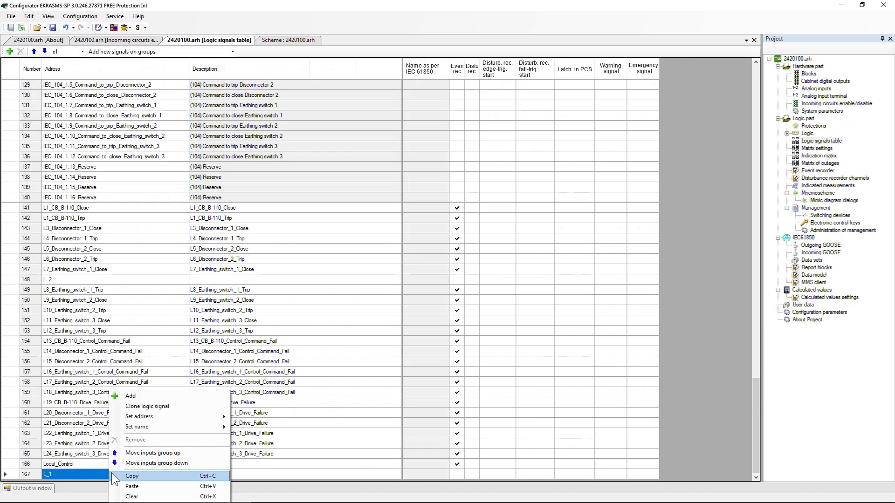
pyautogui.click(132, 486)
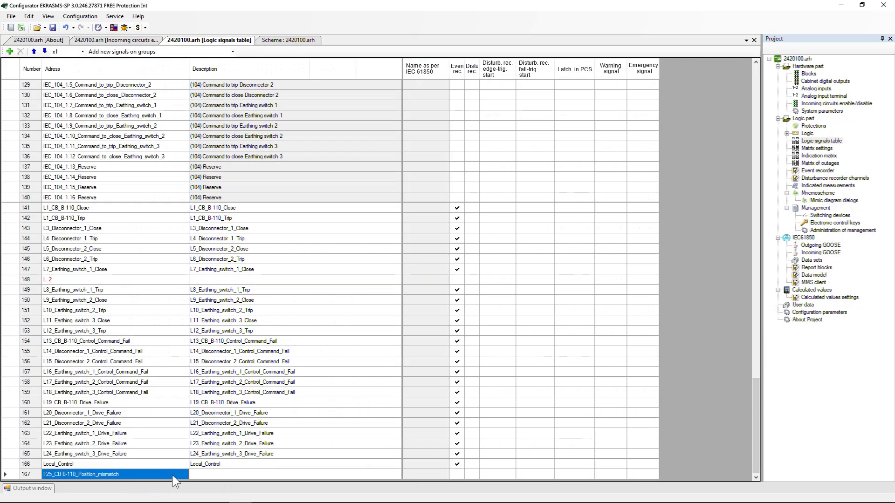
pyautogui.click(208, 474)
pyautogui.rightClick(208, 474)
pyautogui.click(226, 490)
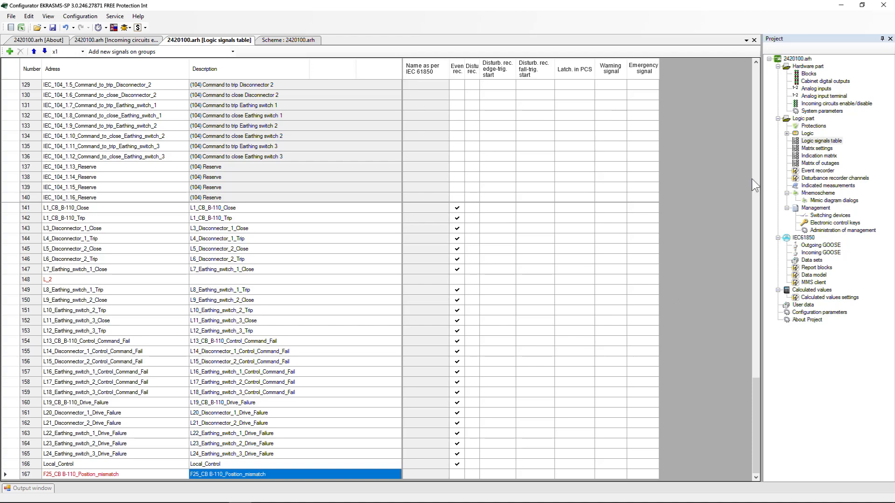
# Open the matrix settings and indication matrix and inspect the binary outputs and input/output module tabs.
pyautogui.doubleClick(808, 134)
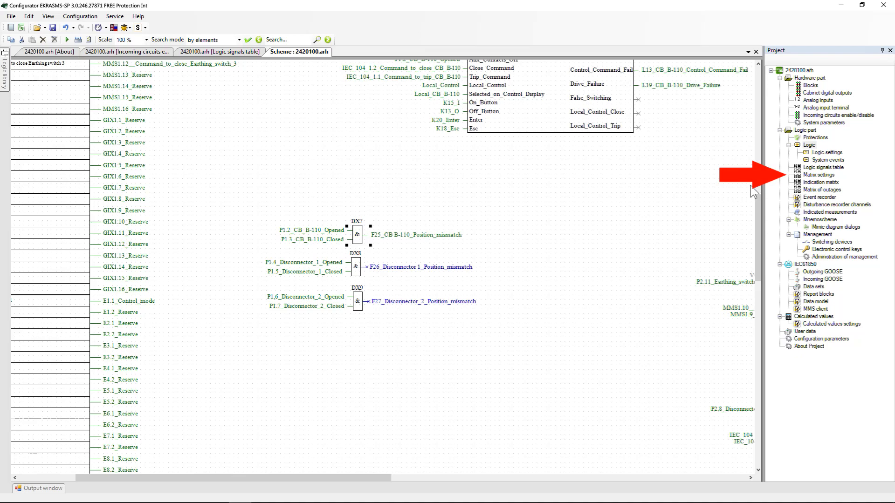
pyautogui.click(813, 176)
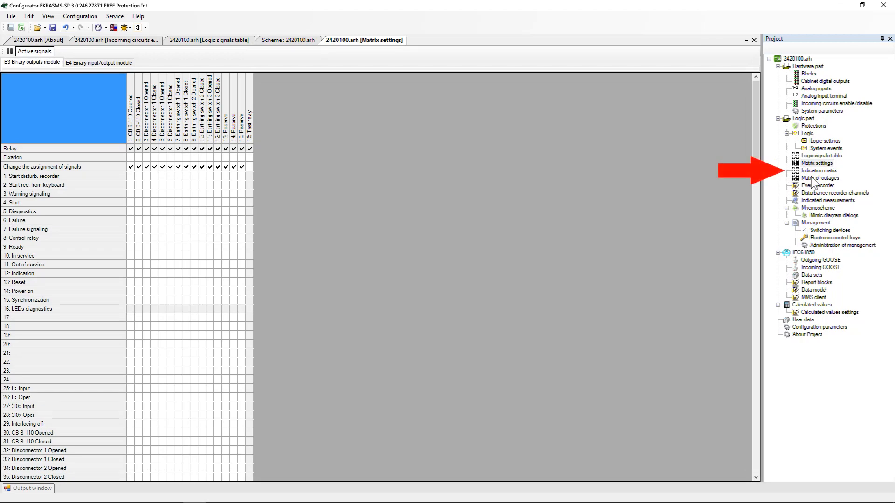
pyautogui.click(812, 172)
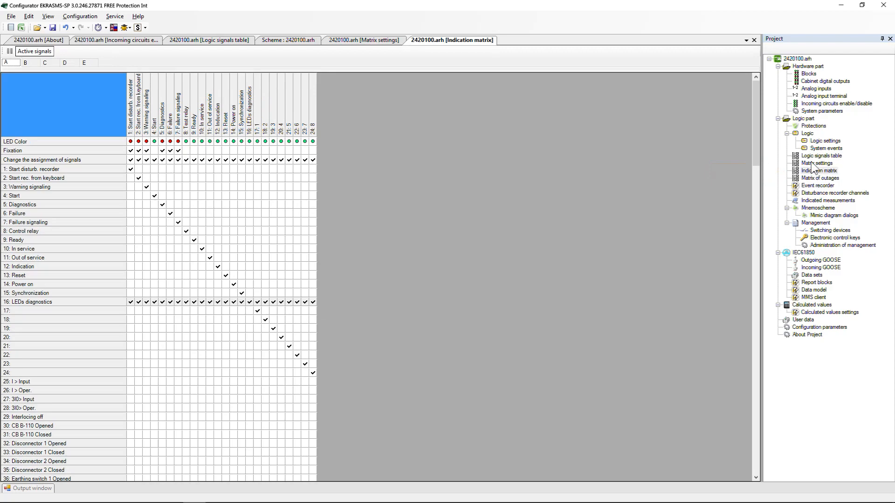
pyautogui.click(813, 164)
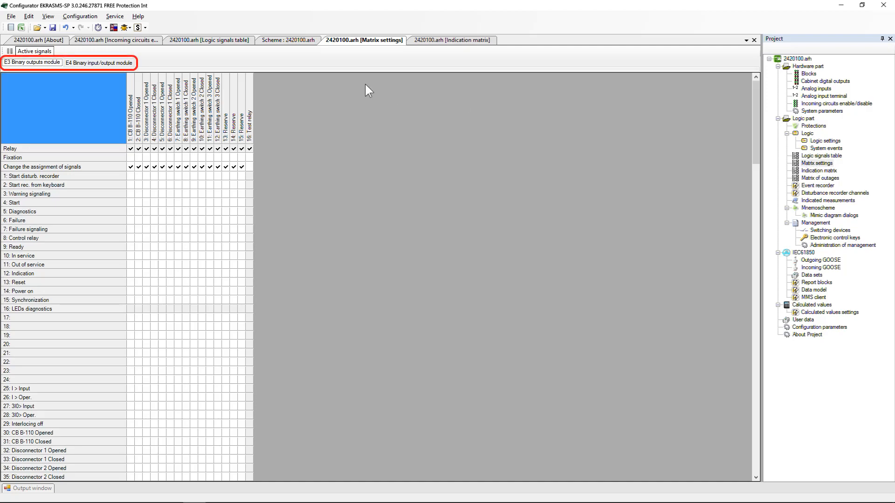
pyautogui.click(103, 64)
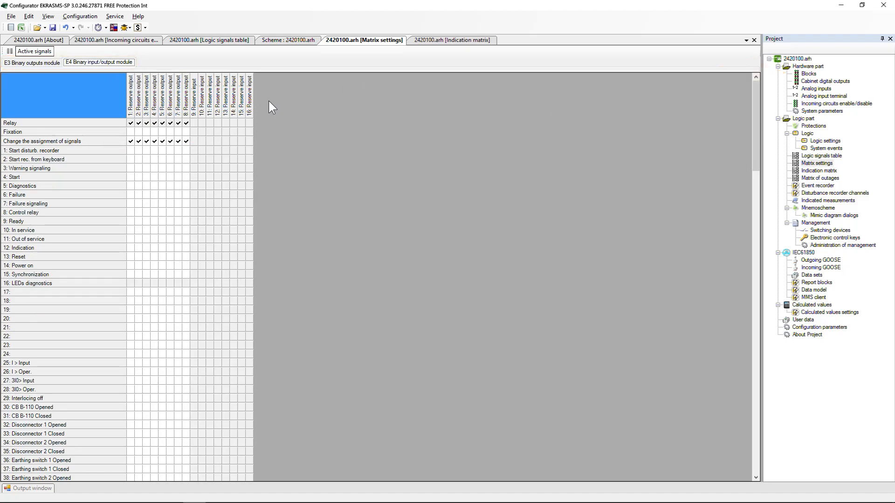
pyautogui.click(38, 63)
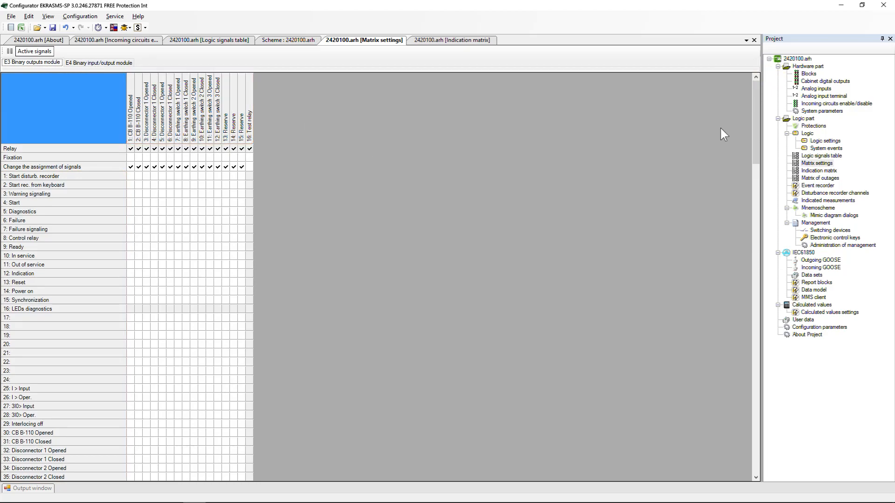
# Assign L1_CB_B-110_Close, L1_CB_B-110_Trip and L3_Disconnector_1_Close to binary output 13, and L1_CB_B-110_Close also to outputs 14 and 15.
pyautogui.moveTo(756, 124); pyautogui.dragTo(735, 447)
pyautogui.click(226, 274)
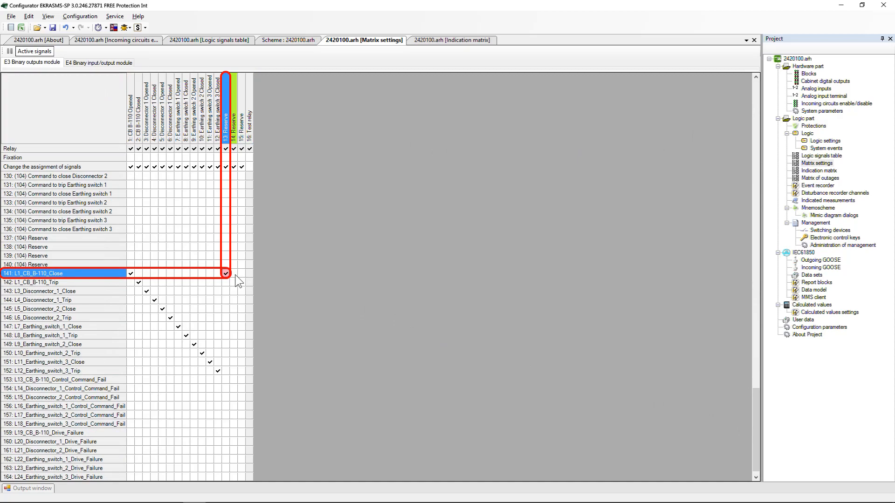
pyautogui.click(227, 283)
pyautogui.click(226, 292)
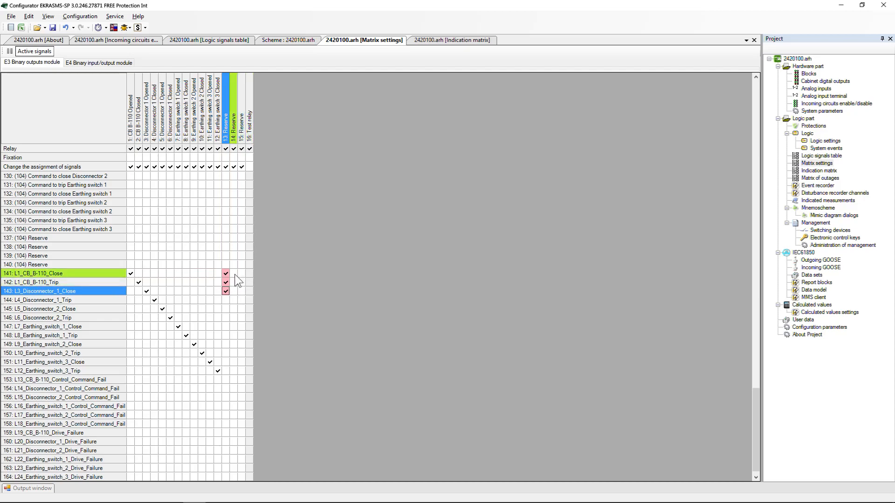
pyautogui.click(234, 274)
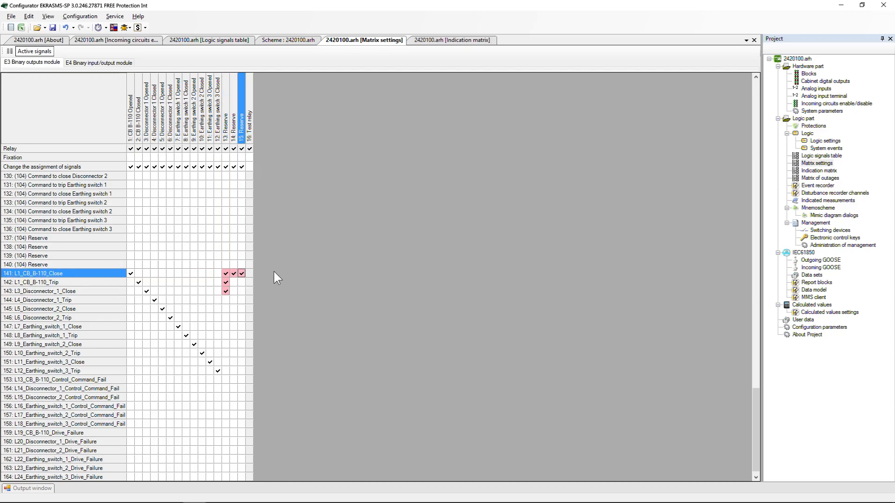
# Try to assign signals 141 to 143 to the Test relay output.
pyautogui.click(250, 274)
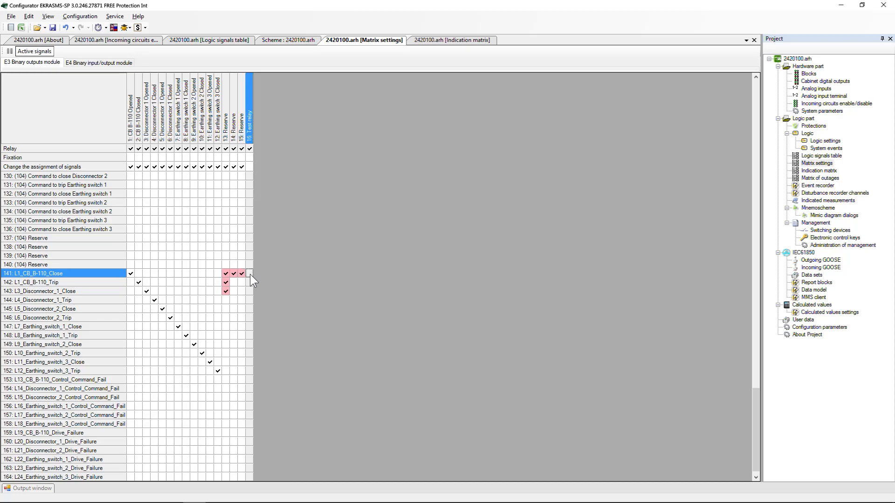
pyautogui.click(250, 282)
pyautogui.click(251, 291)
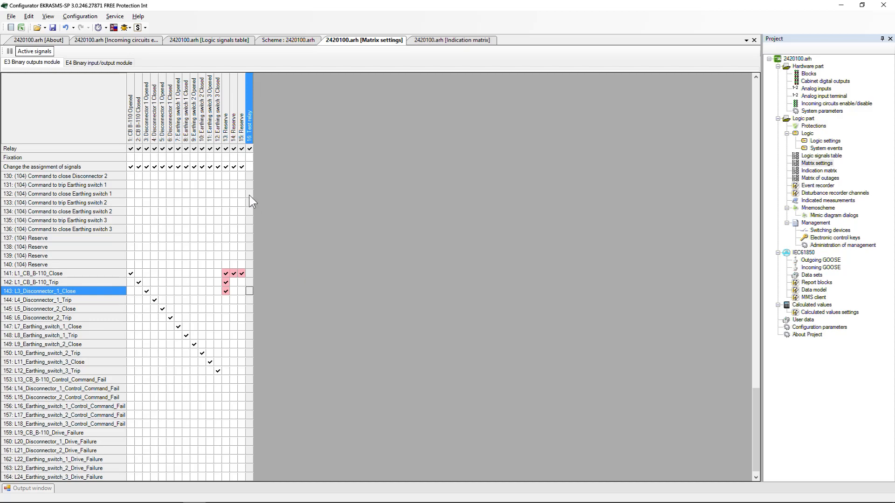
# Enable fixation for binary output 13 and compare the binary outputs and input/output module tabs.
pyautogui.click(226, 157)
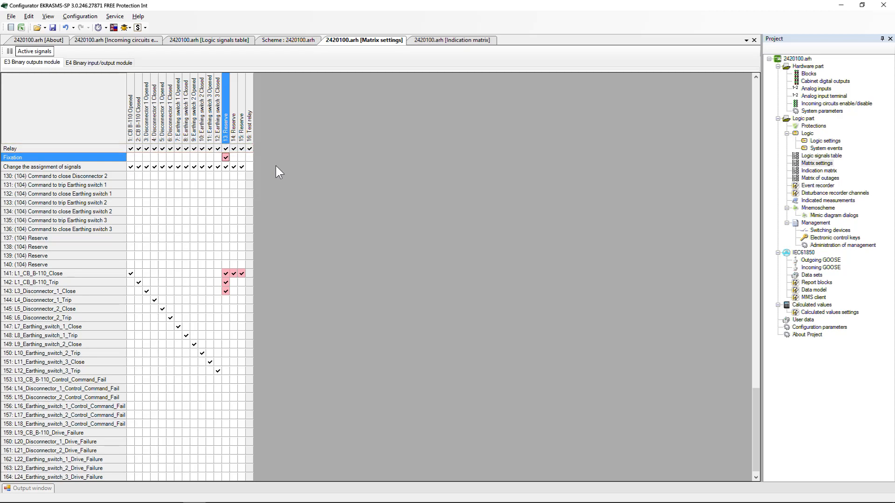
pyautogui.click(118, 64)
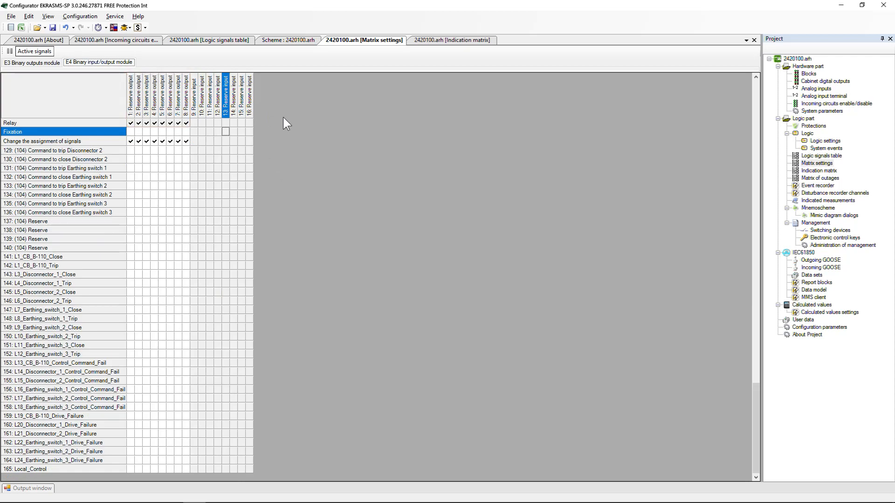
pyautogui.click(49, 63)
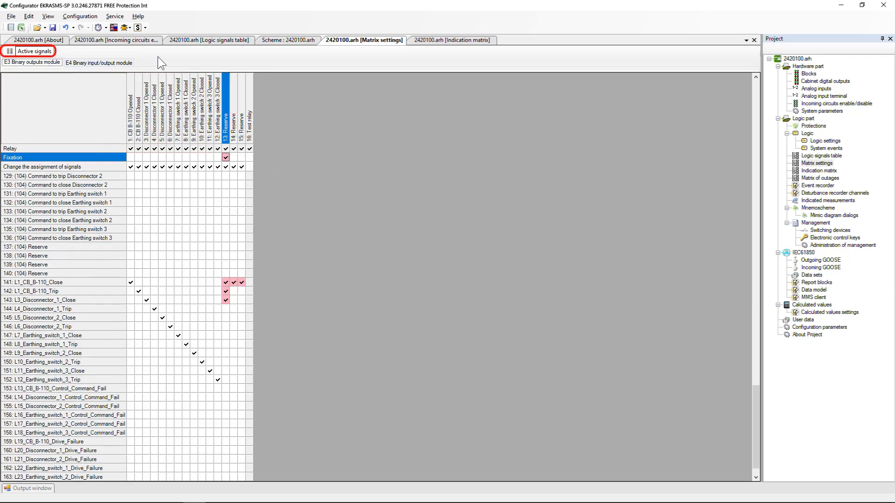
# Rename binary output 13 to Drive failure and show only active signals in the matrix.
pyautogui.click(11, 51)
pyautogui.click(401, 278)
pyautogui.write('Drive failure')
pyautogui.press('Return')
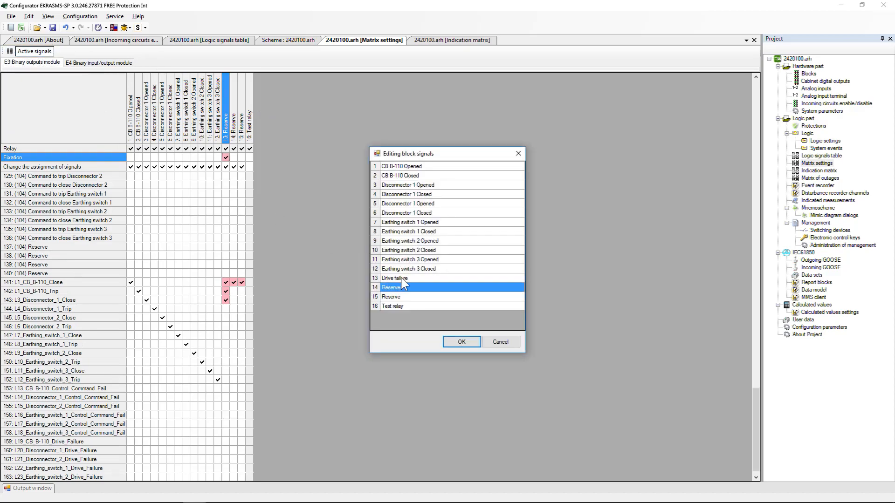
pyautogui.press('Return')
pyautogui.click(34, 51)
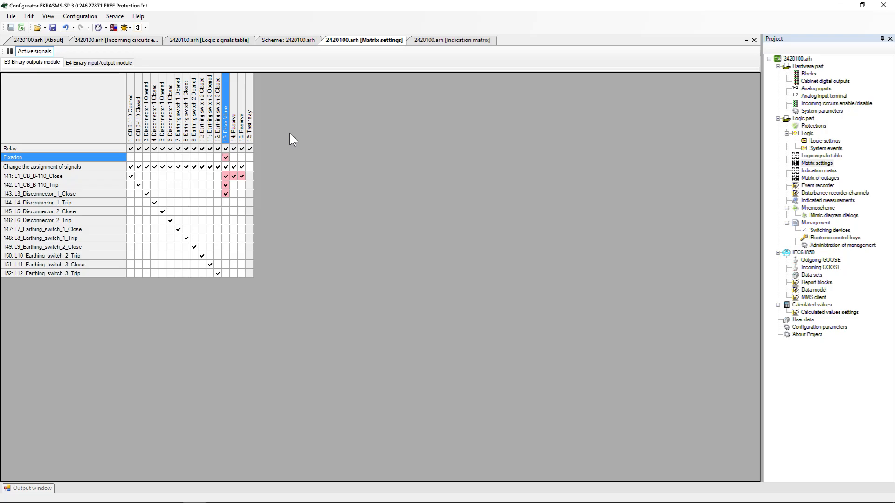
# Open the indication matrix and examine the LED colour setting of the first LED.
pyautogui.click(819, 170)
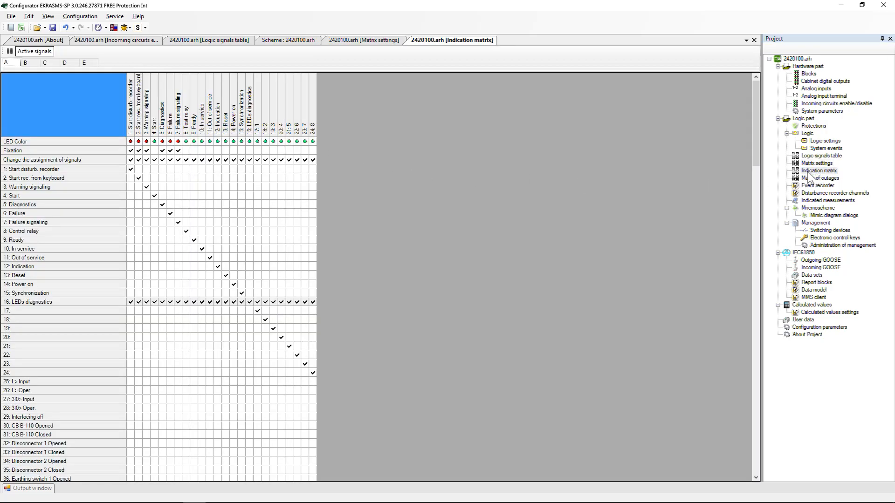
pyautogui.click(131, 142)
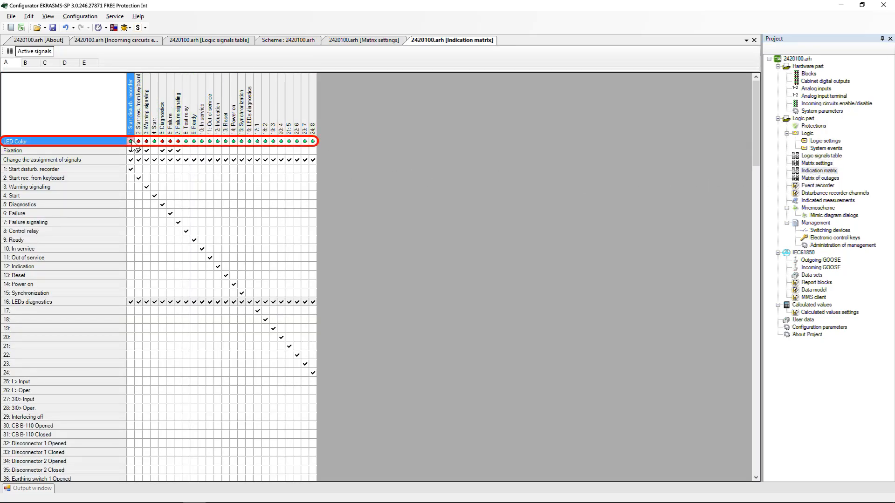
pyautogui.click(132, 143)
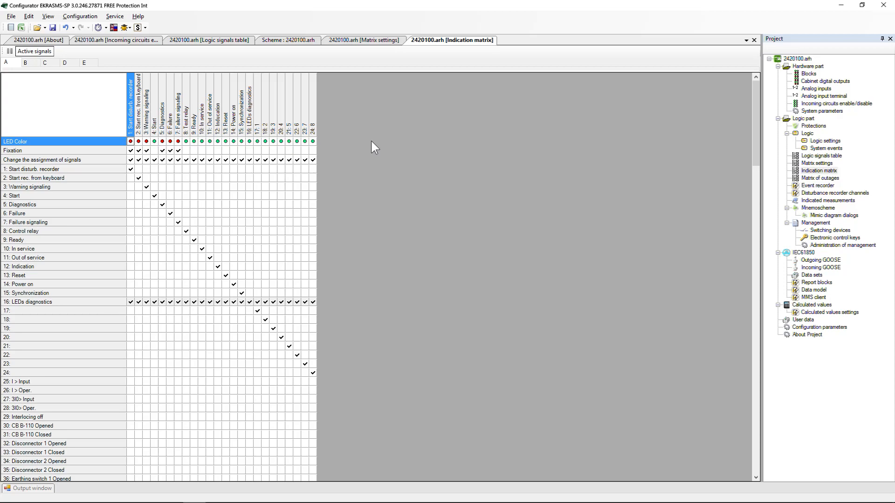
# In system events, send the communication processor event Synchronization over Ethernet to logic.
pyautogui.doubleClick(820, 150)
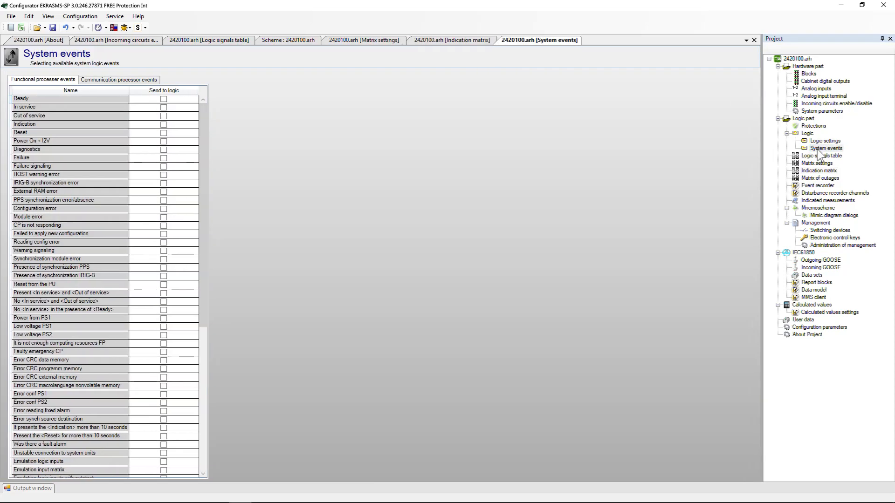
pyautogui.click(153, 80)
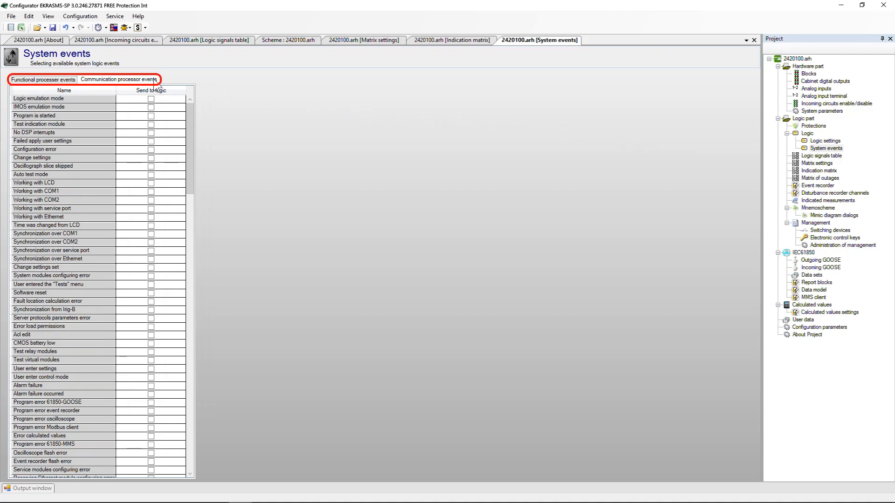
pyautogui.click(151, 260)
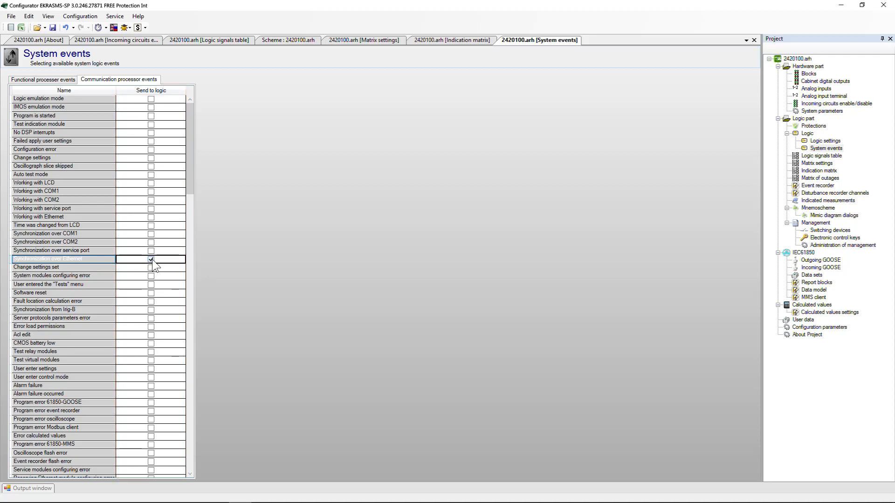
# In the logic scheme, set the CP events output address to Synchronization_over_Ethernet and copy that address.
pyautogui.doubleClick(823, 141)
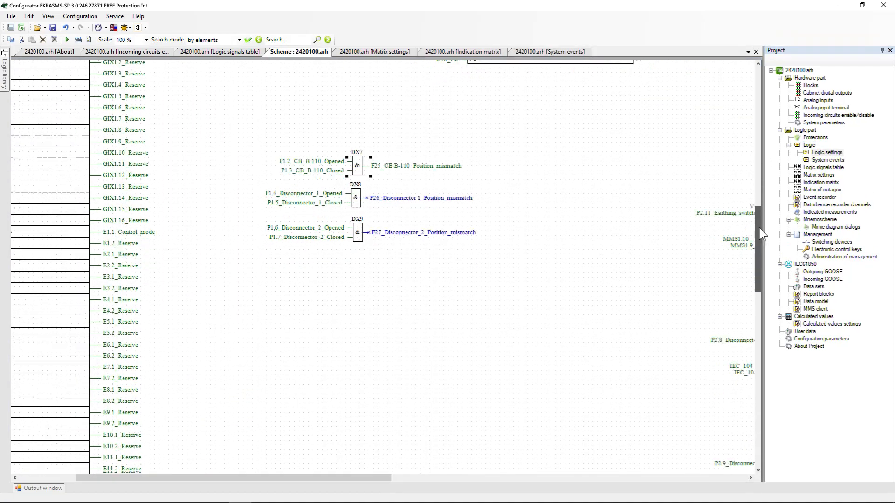
pyautogui.moveTo(761, 343); pyautogui.dragTo(729, 408)
pyautogui.moveTo(366, 478); pyautogui.dragTo(310, 478)
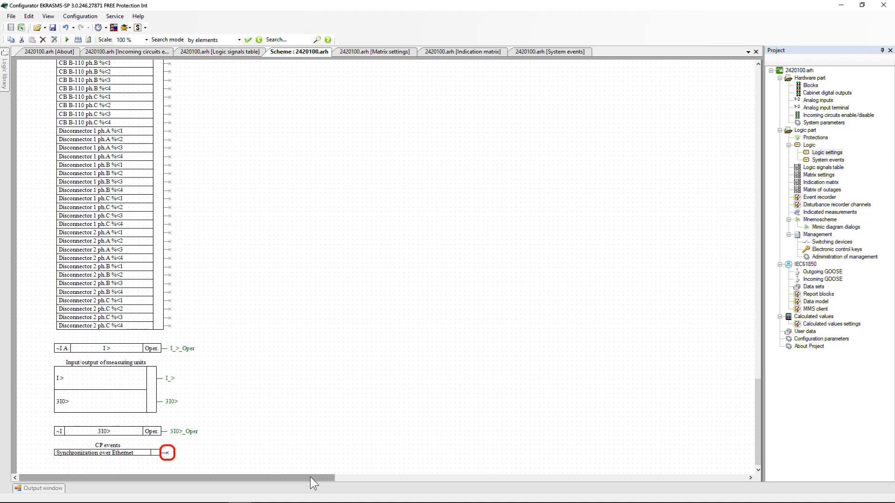
pyautogui.rightClick(151, 453)
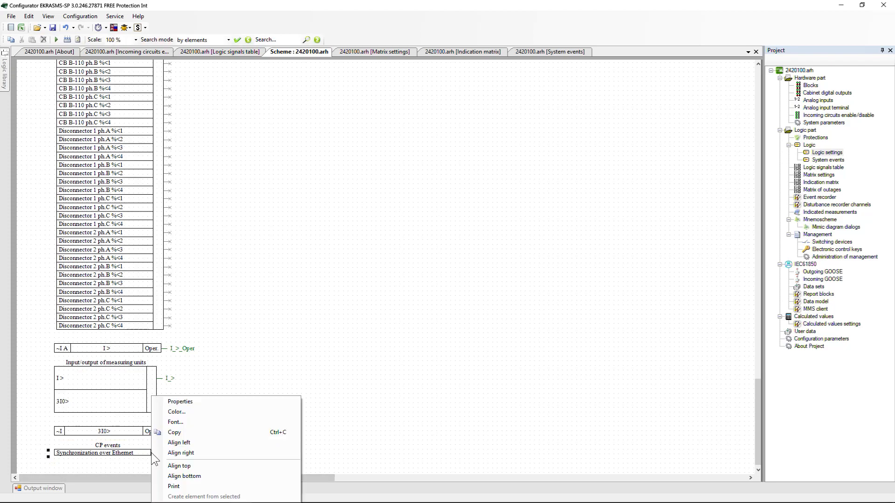
pyautogui.click(192, 402)
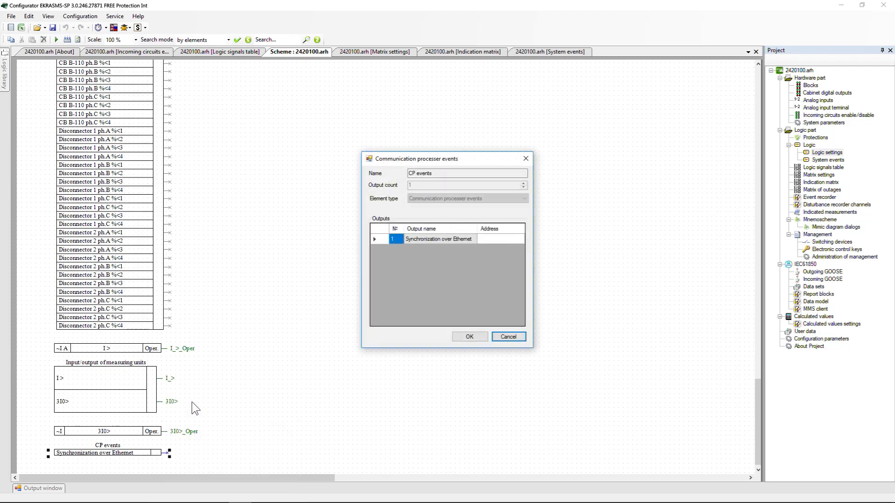
pyautogui.moveTo(533, 252); pyautogui.dragTo(607, 251)
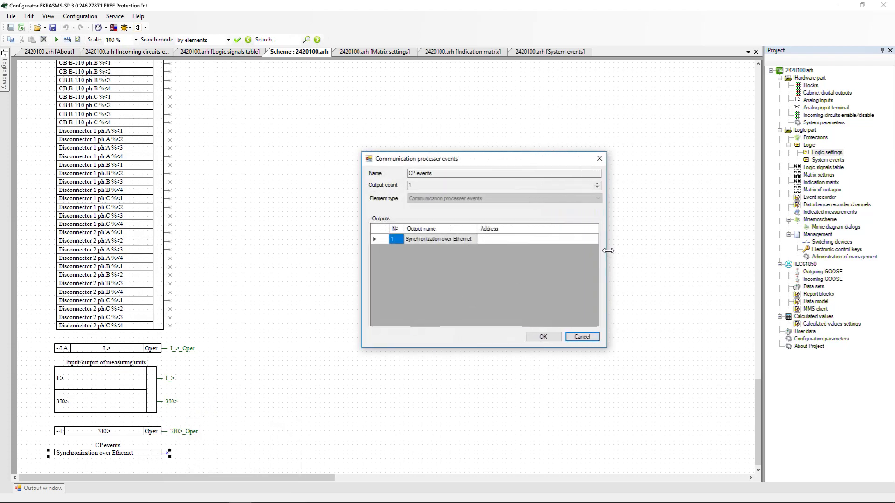
pyautogui.click(496, 239)
pyautogui.write('Synchronization_over_E')
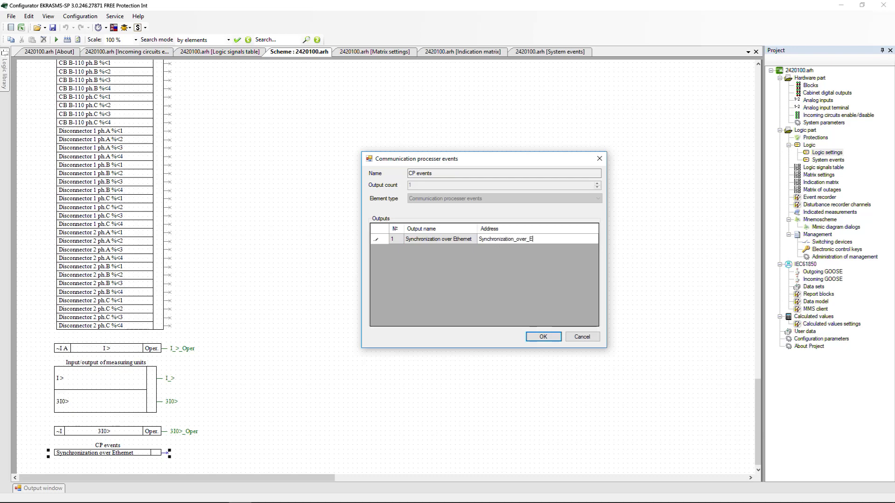
pyautogui.write('thernet')
pyautogui.moveTo(548, 239); pyautogui.dragTo(479, 239)
pyautogui.rightClick(481, 240)
pyautogui.click(503, 269)
pyautogui.click(544, 334)
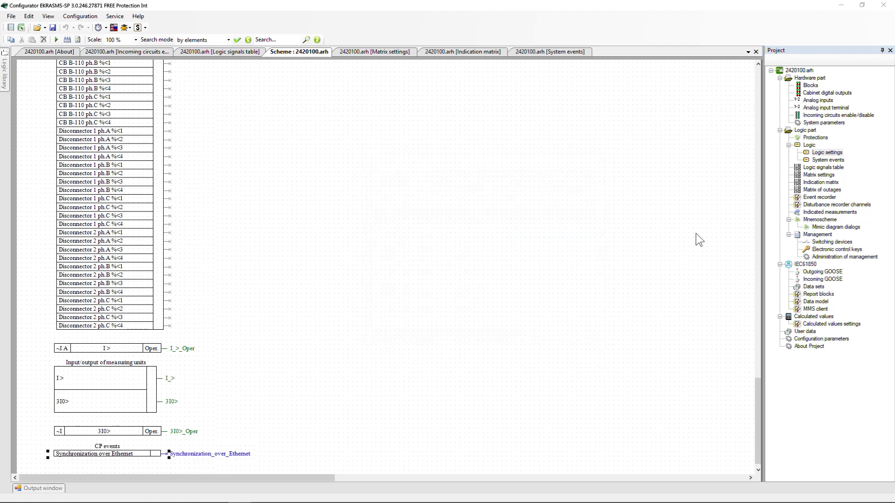
# Add a new logic signal with address Synchronization_over_Ethernet and description Synchronization over Ethernet.
pyautogui.doubleClick(821, 168)
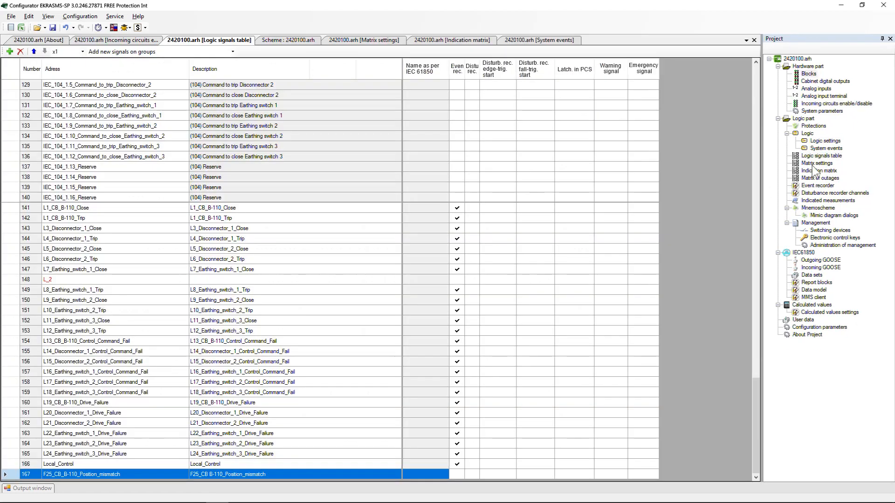
pyautogui.click(9, 52)
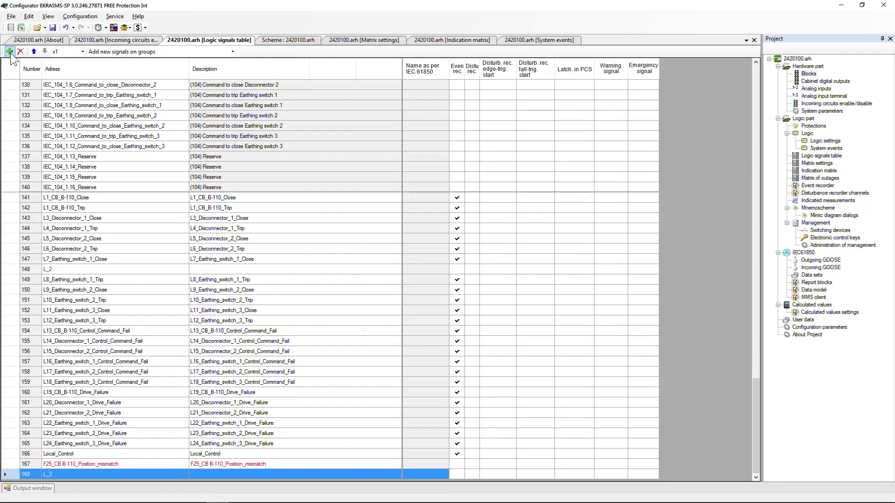
pyautogui.rightClick(127, 473)
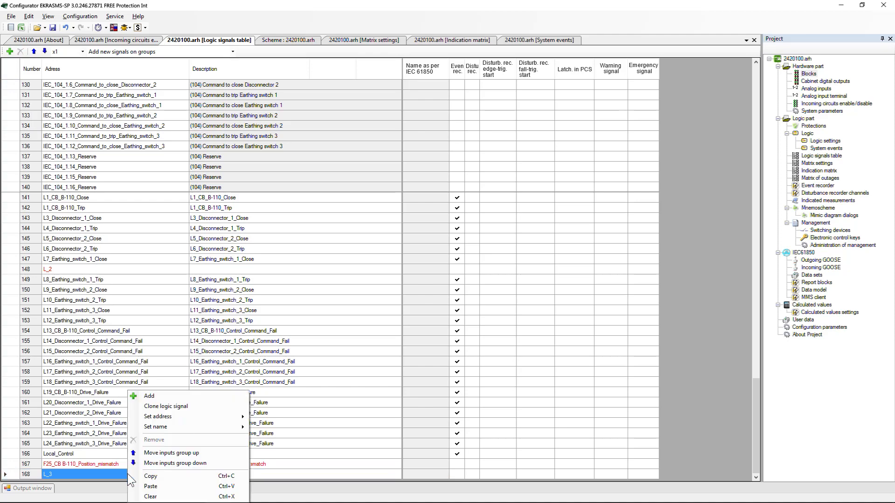
pyautogui.click(177, 486)
pyautogui.click(211, 471)
pyautogui.click(212, 472)
pyautogui.write('Synchronization over Ethernet')
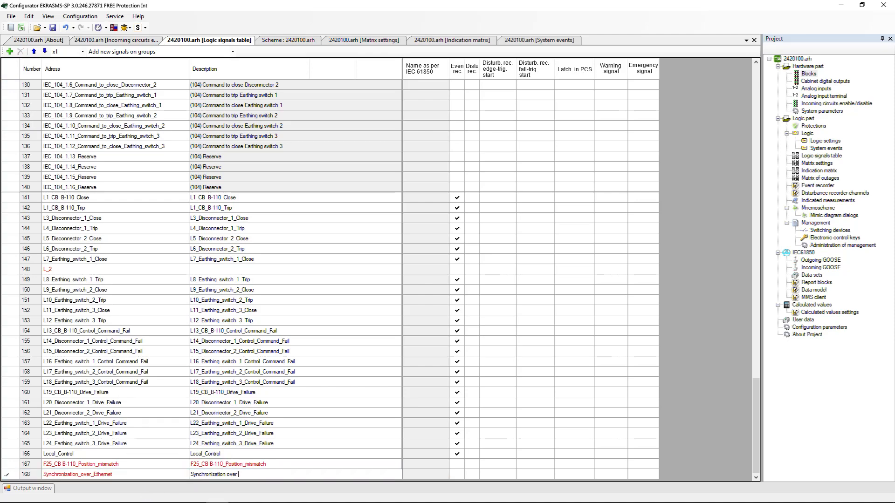
pyautogui.press('Return')
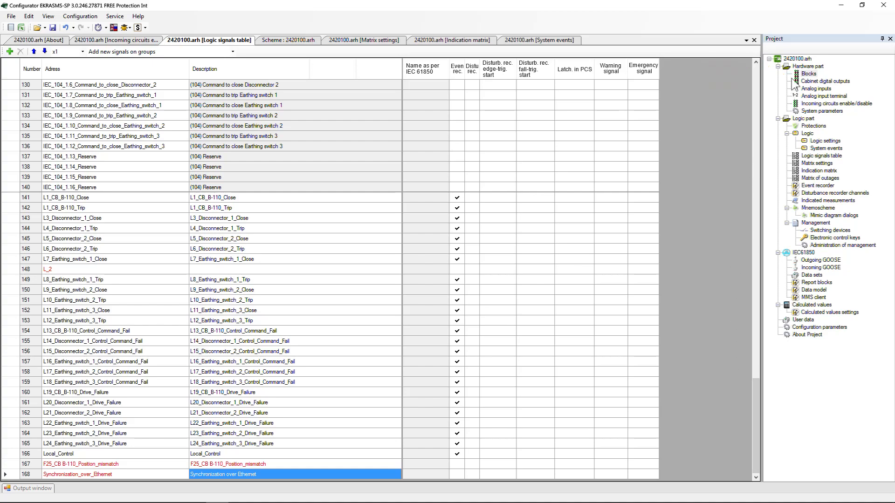
# In the blocks list, rename signal 15 of the E5 Binary inputs module to Command to trip.
pyautogui.doubleClick(809, 74)
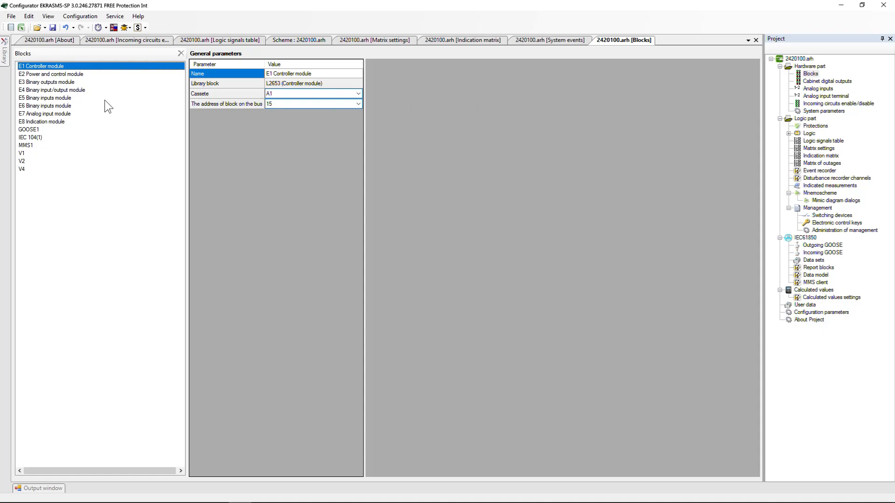
pyautogui.click(104, 100)
pyautogui.click(407, 215)
pyautogui.click(406, 215)
pyautogui.write('Command to trip')
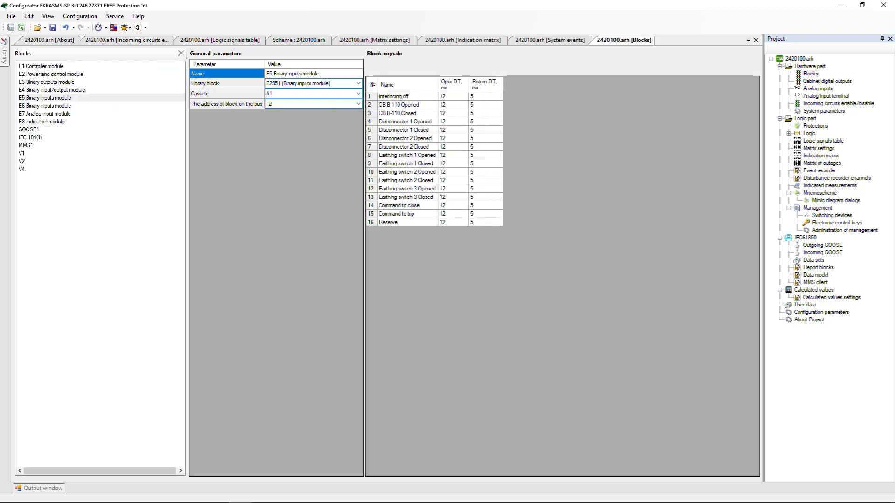
pyautogui.press('Return')
# Add a VInput_GOOSE software discrete inputs block from the library and review its signals in the logic signals table.
pyautogui.click(17, 59)
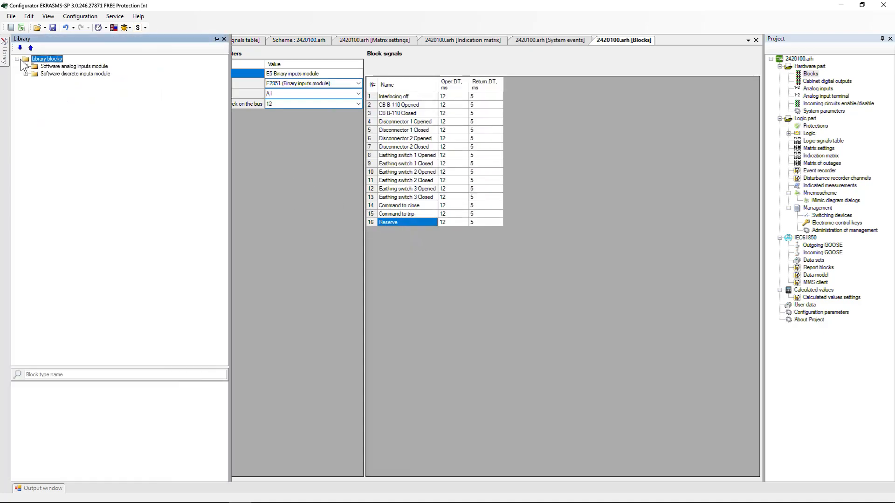
pyautogui.click(25, 74)
pyautogui.moveTo(57, 88); pyautogui.dragTo(337, 253)
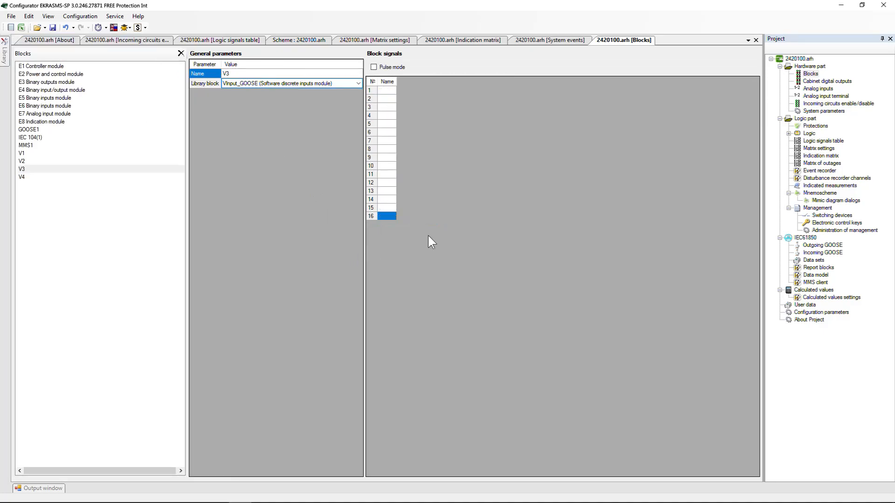
pyautogui.doubleClick(821, 141)
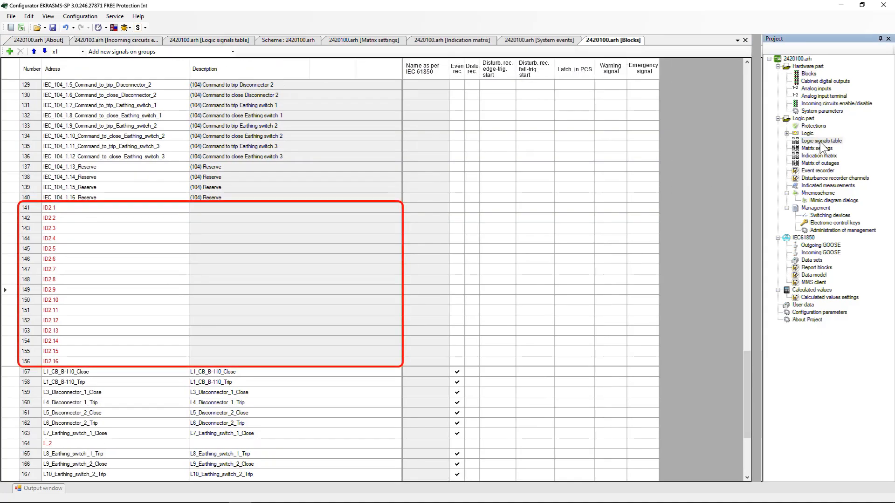